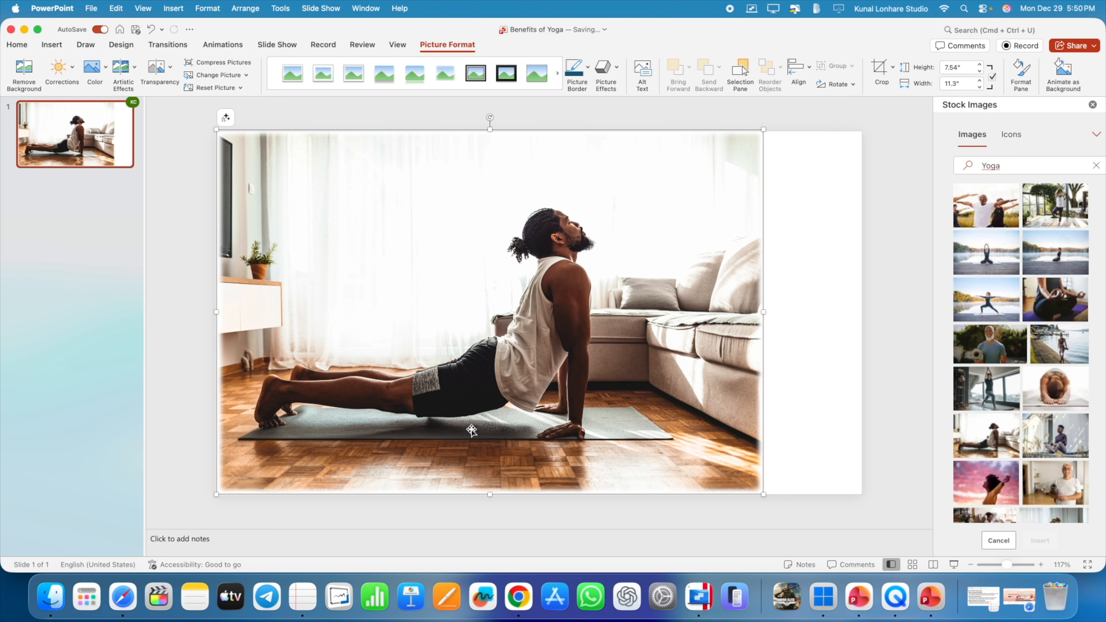
# - Enlarge the yoga picture proportionally to span the slide's full width, about 13.33" wide by 8.89" high
pyautogui.moveTo(763, 494); pyautogui.dragTo(819, 528)
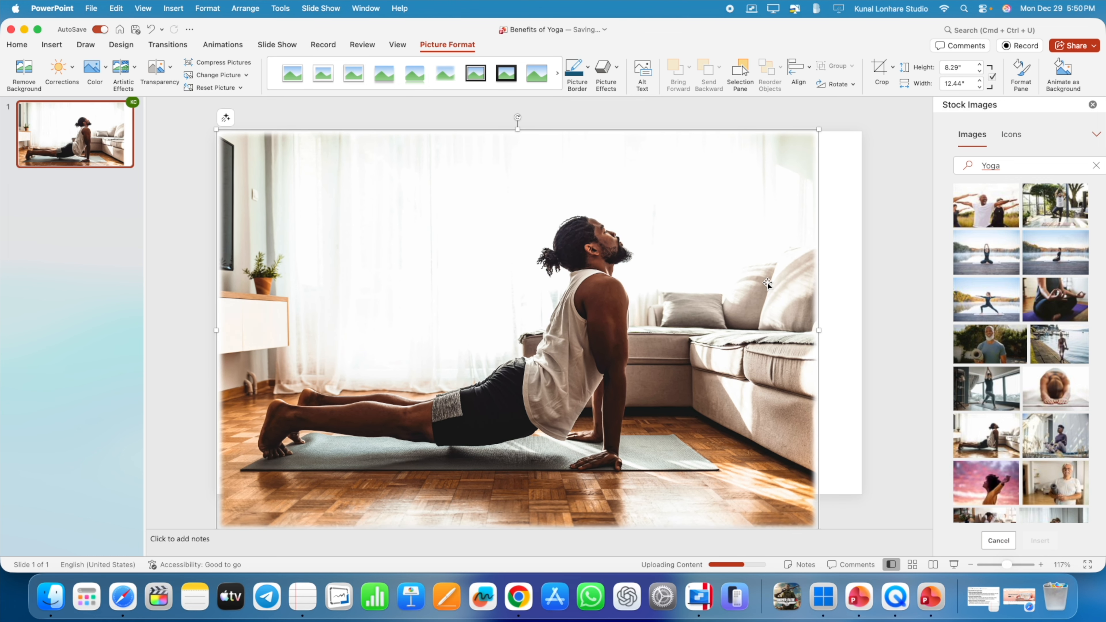
pyautogui.moveTo(819, 130); pyautogui.dragTo(860, 118)
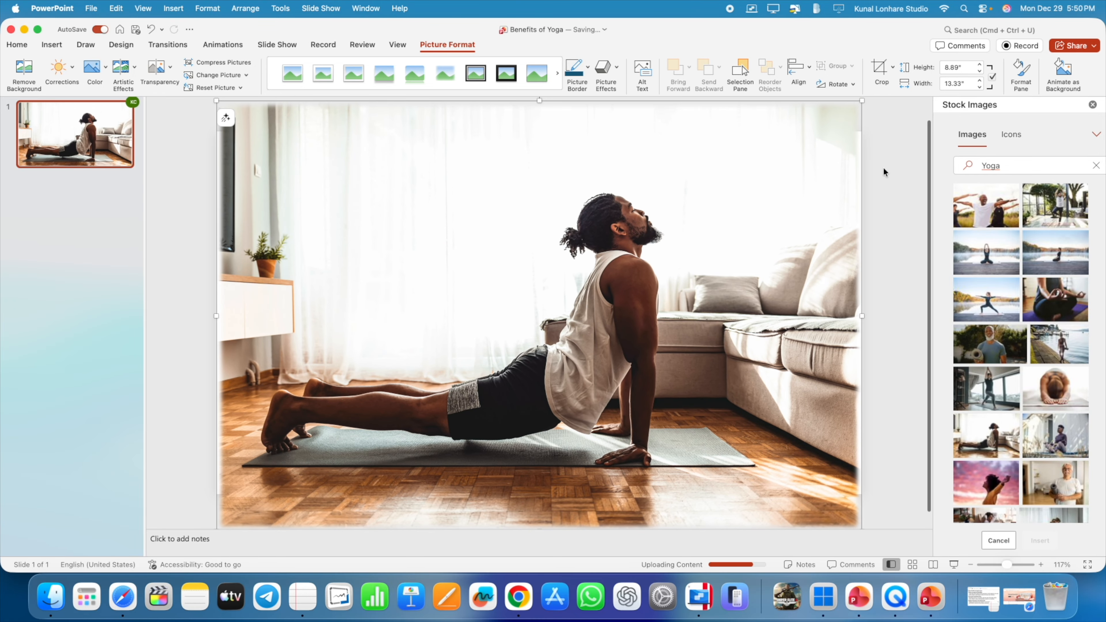
pyautogui.moveTo(858, 99); pyautogui.dragTo(860, 103)
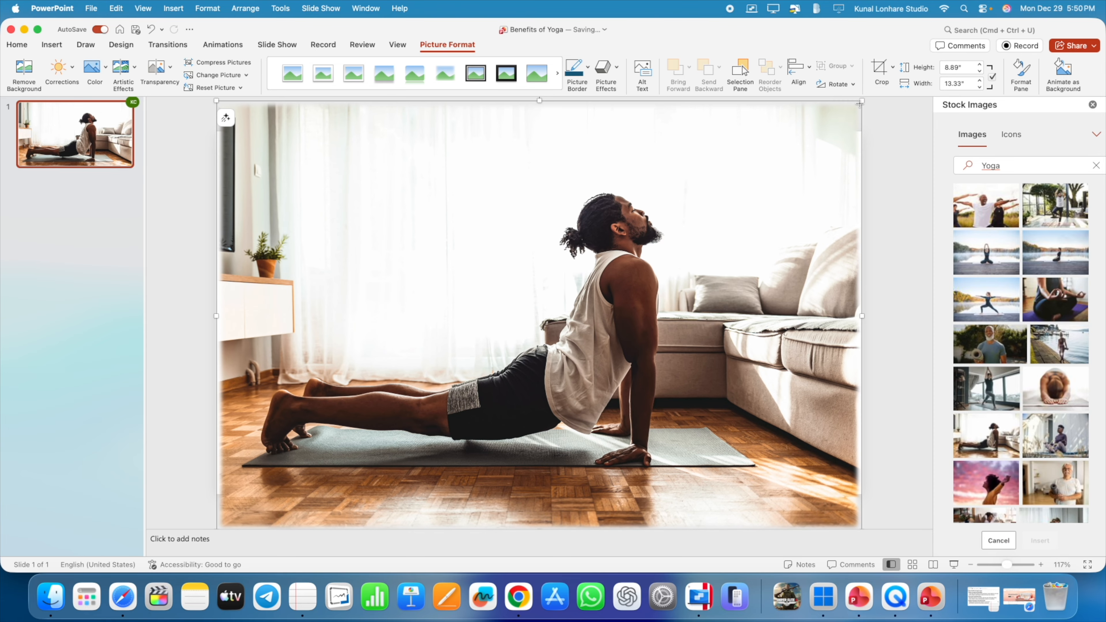
# - Adjust the picture's crop at its upper edge and trim both sides to a width of about 13.1"
pyautogui.click(877, 77)
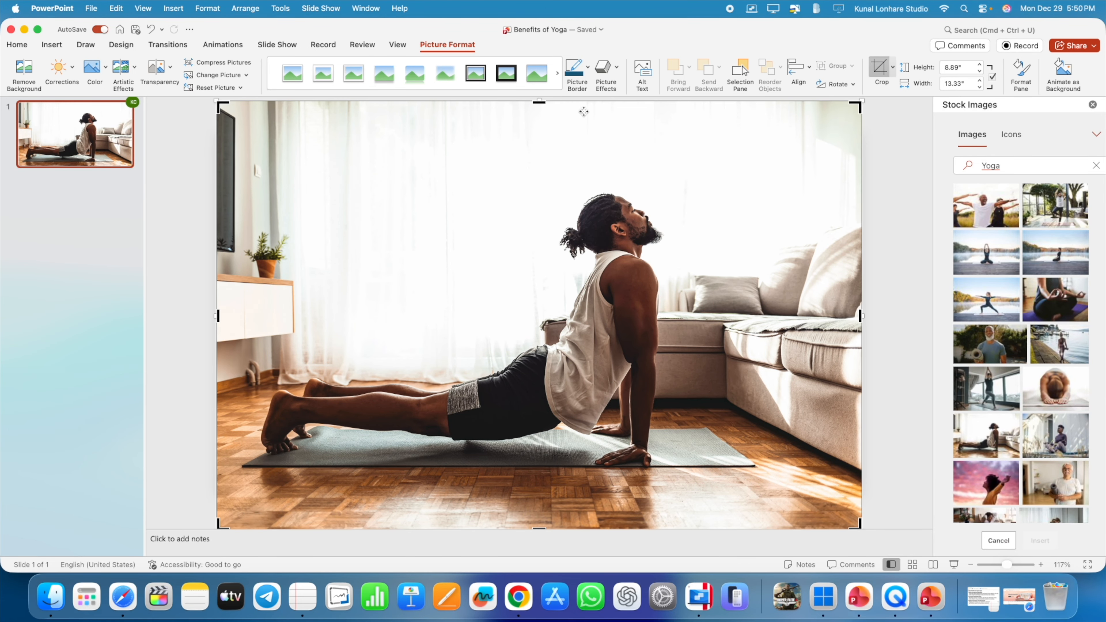
pyautogui.moveTo(539, 100); pyautogui.dragTo(539, 152)
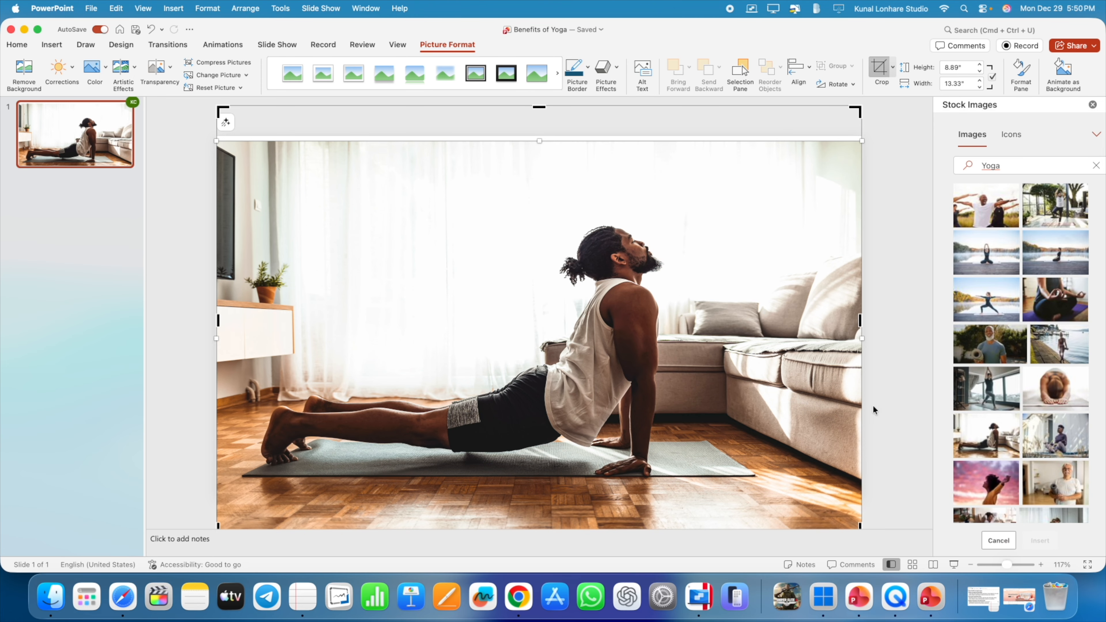
pyautogui.moveTo(860, 324); pyautogui.dragTo(856, 324)
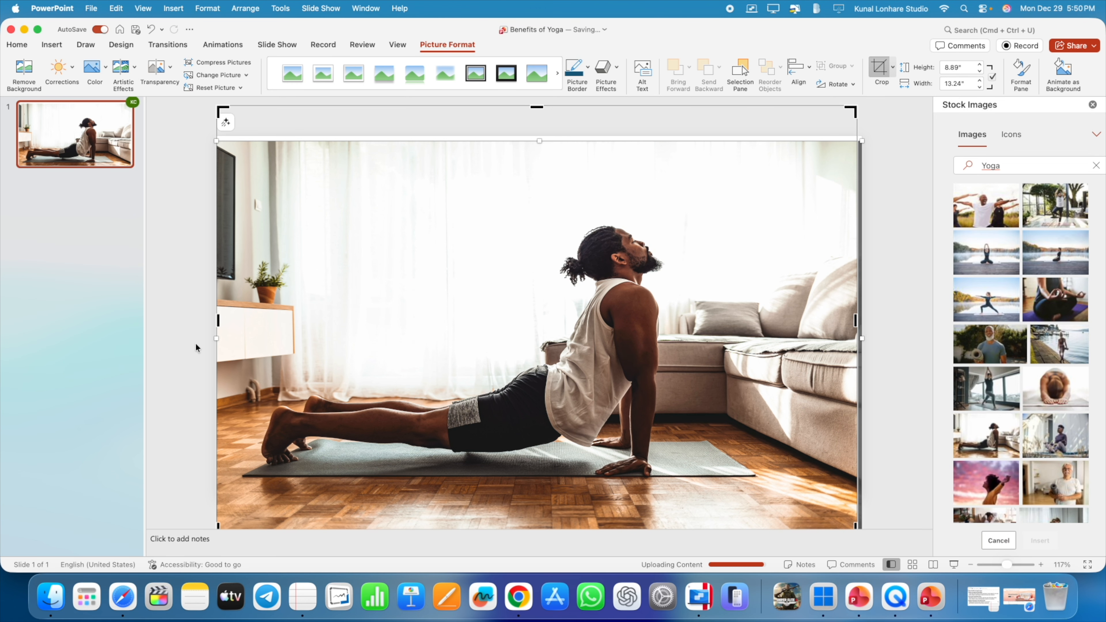
pyautogui.moveTo(218, 322); pyautogui.dragTo(224, 321)
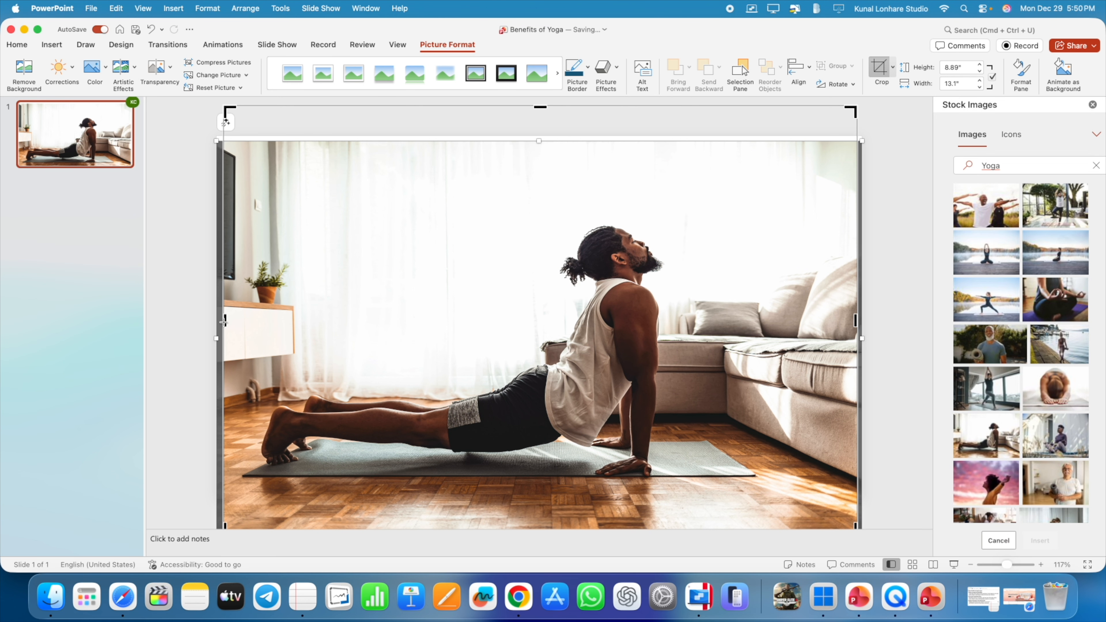
pyautogui.click(880, 69)
# - Reduce the picture's height to about 8.18", position it over the slide, and close the stock image search
pyautogui.moveTo(633, 322); pyautogui.dragTo(632, 300)
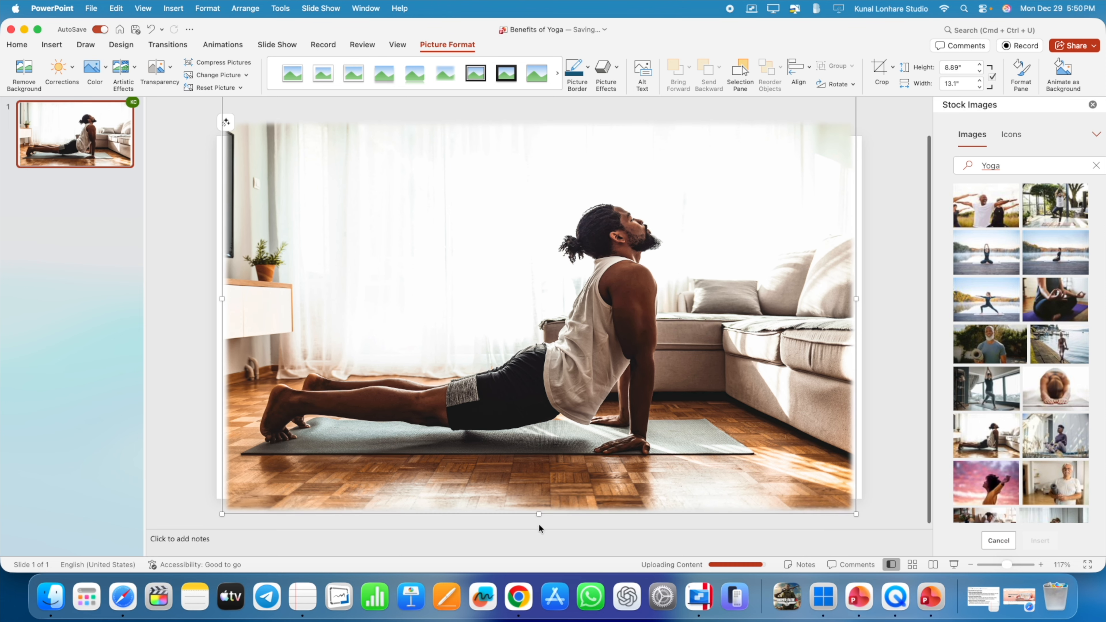
pyautogui.moveTo(539, 515); pyautogui.dragTo(530, 476)
pyautogui.moveTo(479, 370); pyautogui.dragTo(480, 386)
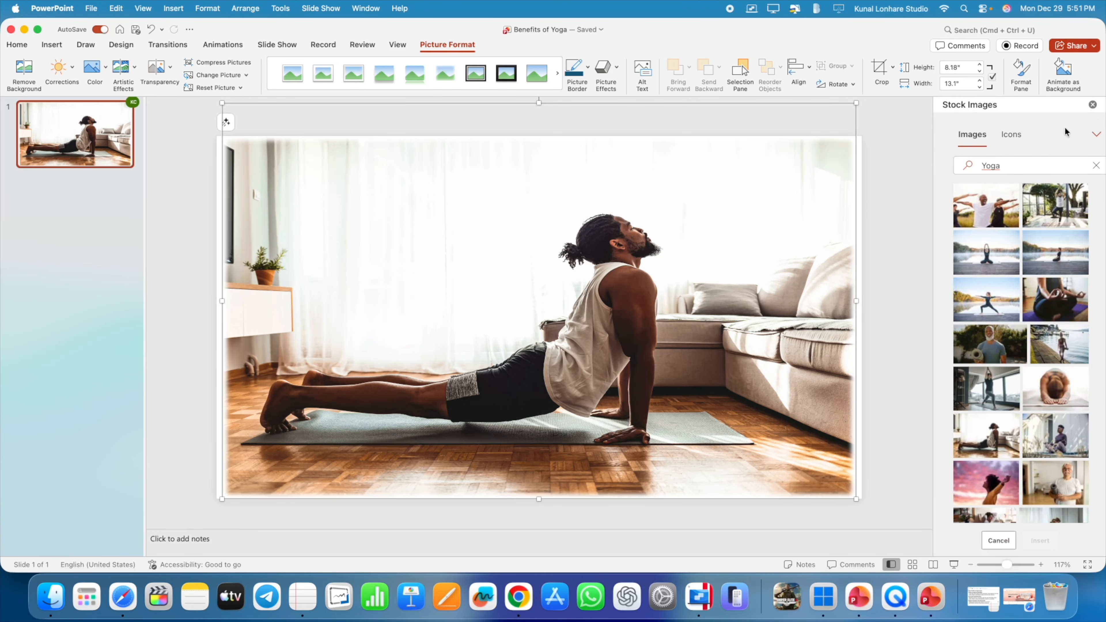
pyautogui.click(1093, 106)
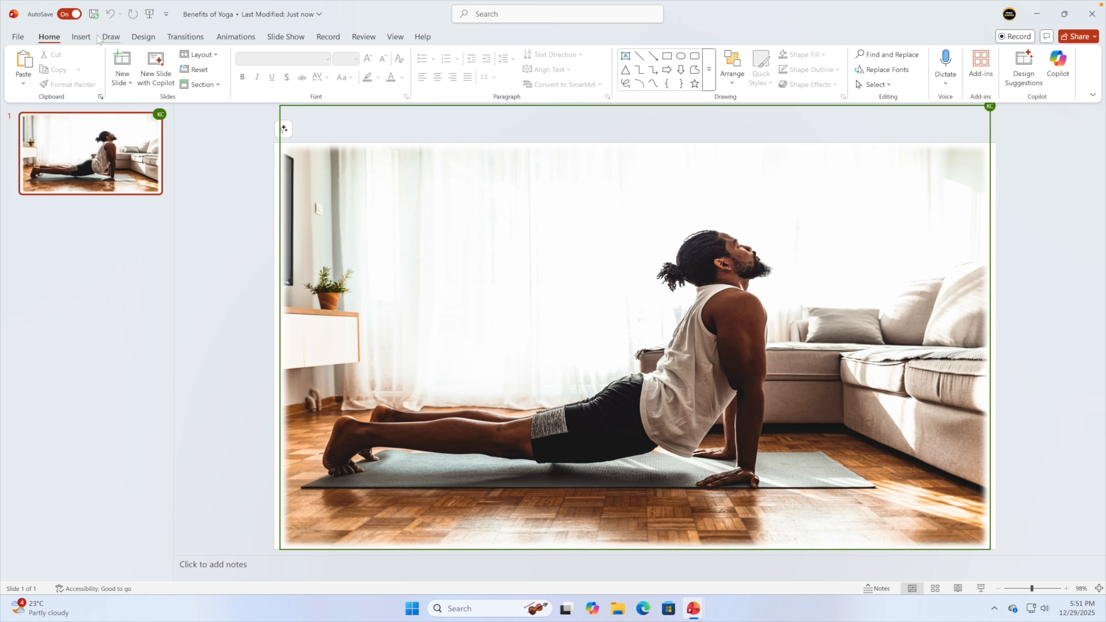
# - Examine the sources offered for inserting pictures in the Windows, web and Mac versions of PowerPoint
pyautogui.click(90, 36)
pyautogui.click(135, 75)
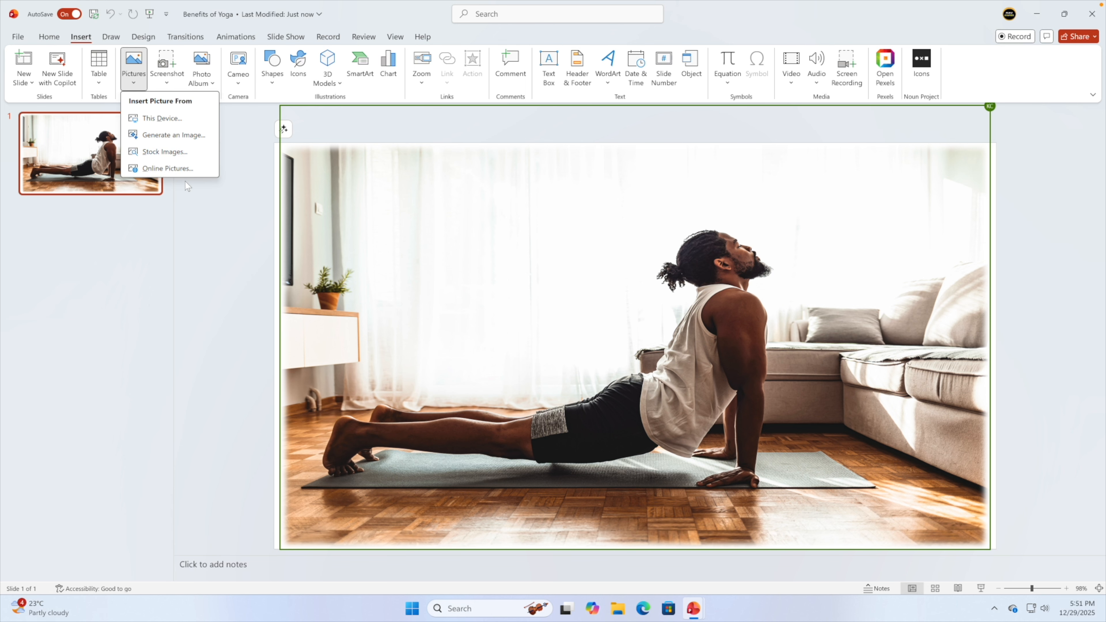
pyautogui.click(195, 201)
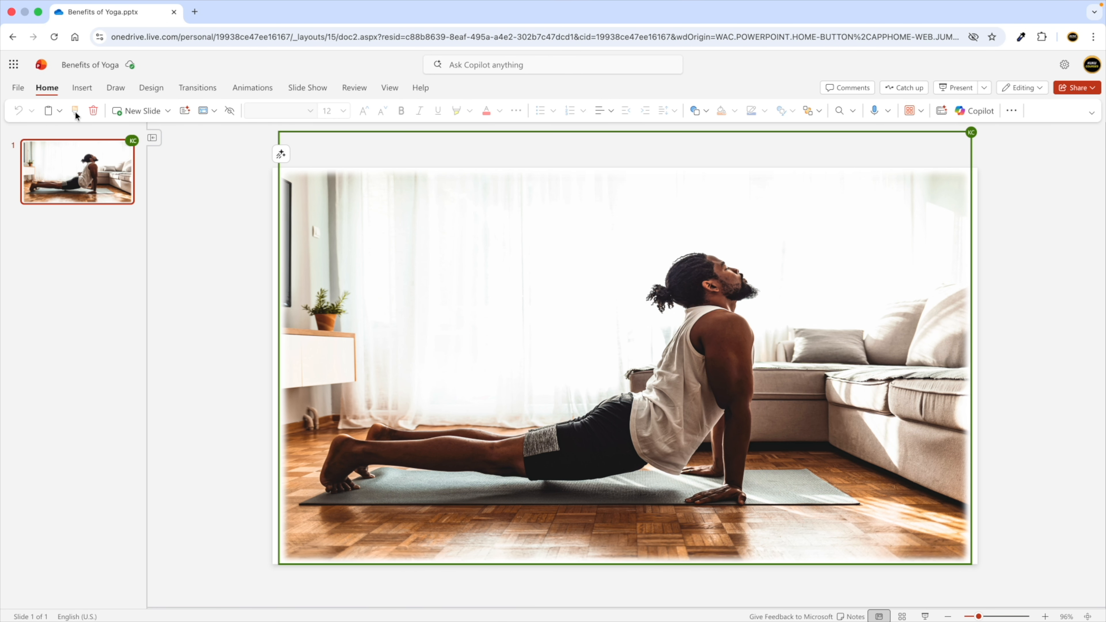
pyautogui.click(75, 83)
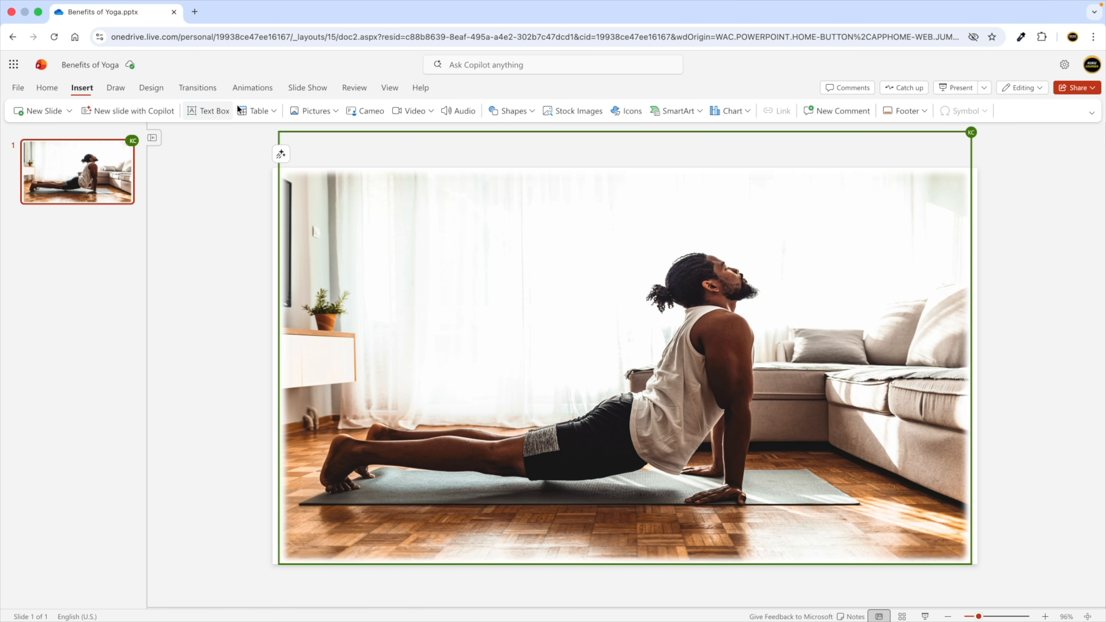
pyautogui.click(323, 112)
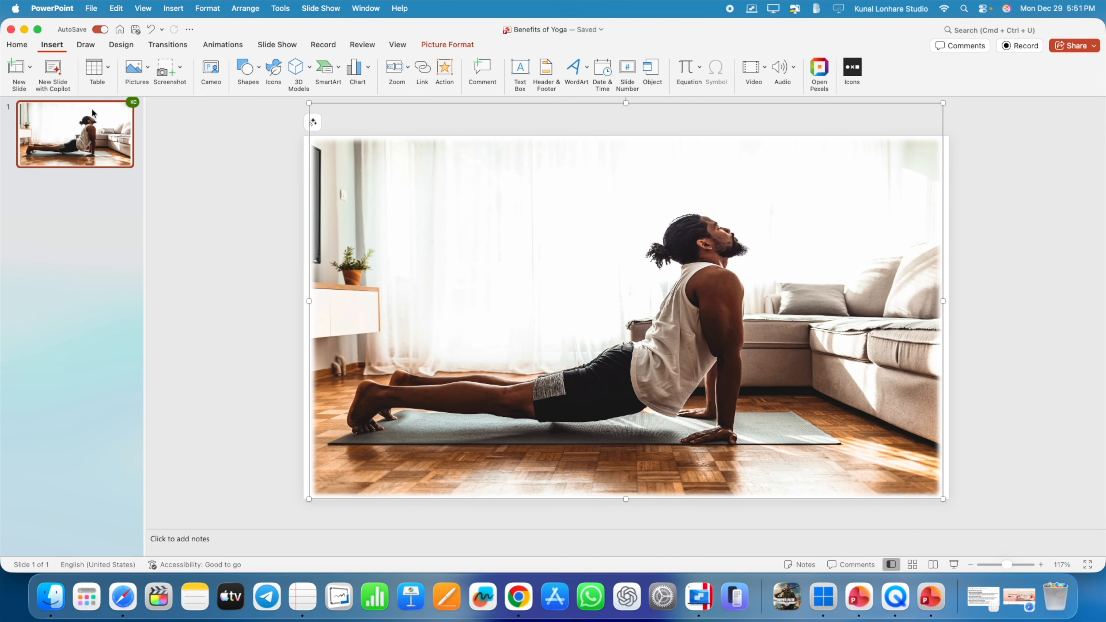
pyautogui.click(147, 68)
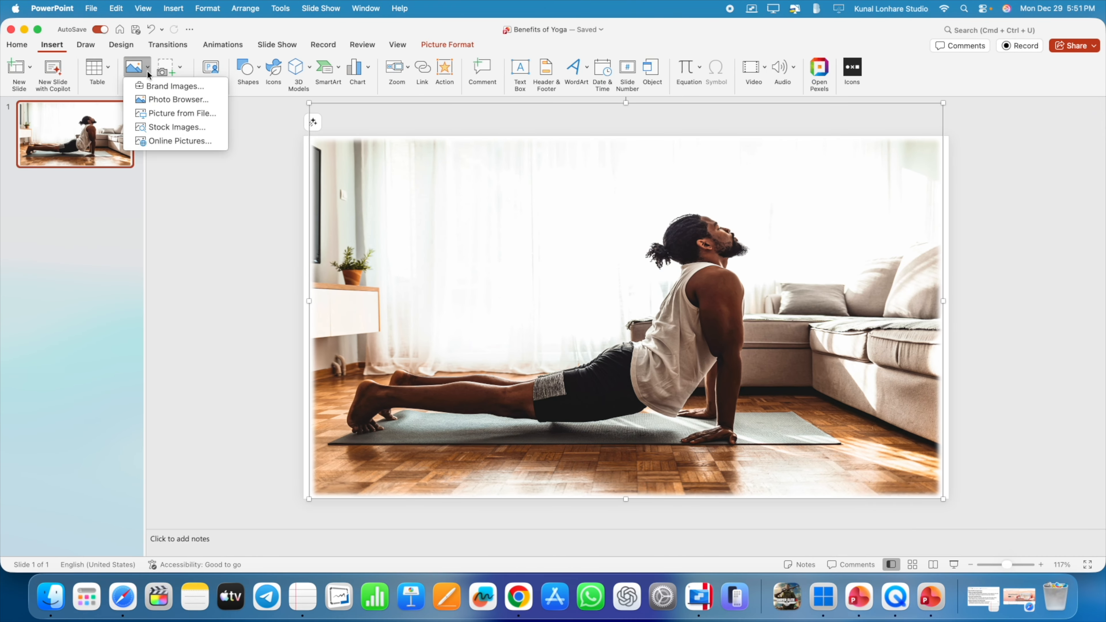
pyautogui.click(205, 181)
pyautogui.click(219, 229)
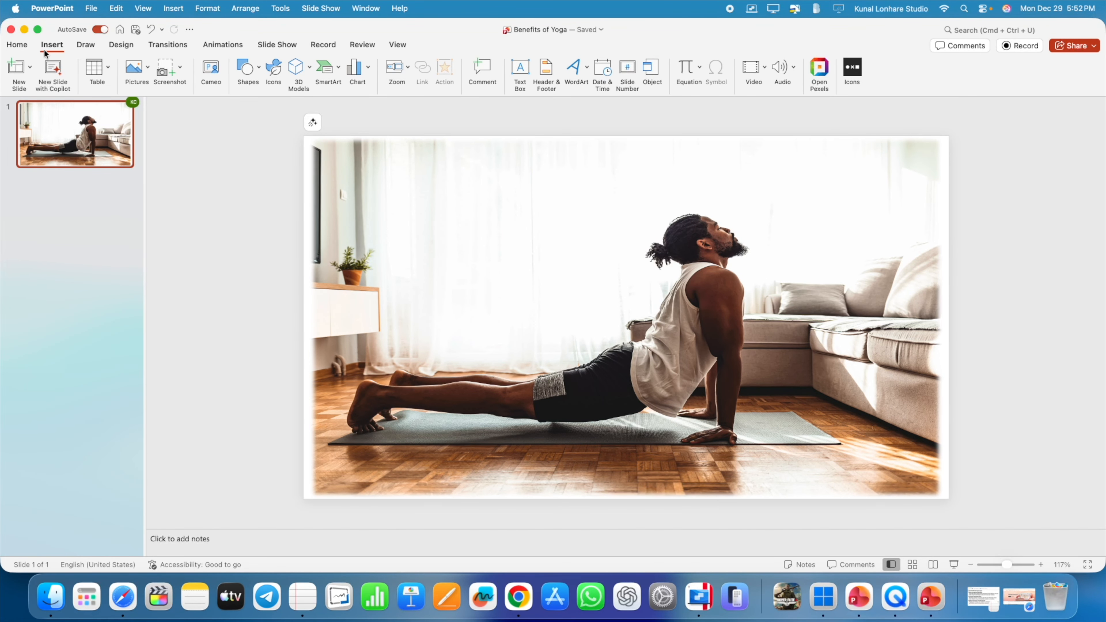
# - Draw an empty text box over the curtains beside the man's head, extend it toward the plant, and keep it on the slide
pyautogui.click(51, 45)
pyautogui.click(51, 43)
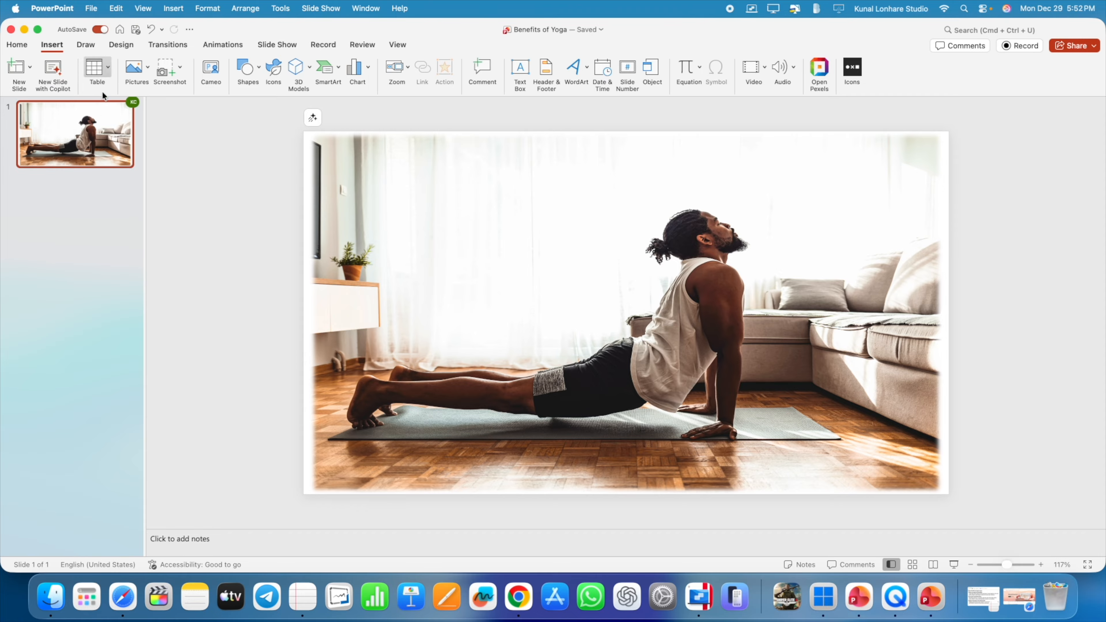
pyautogui.click(516, 72)
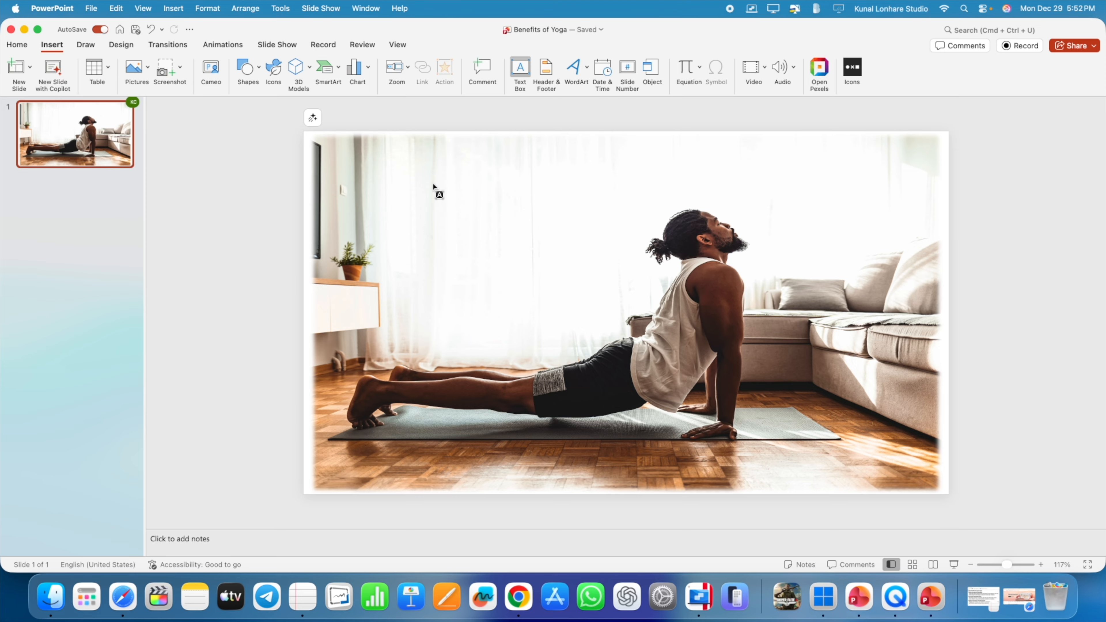
pyautogui.moveTo(433, 184); pyautogui.dragTo(617, 259)
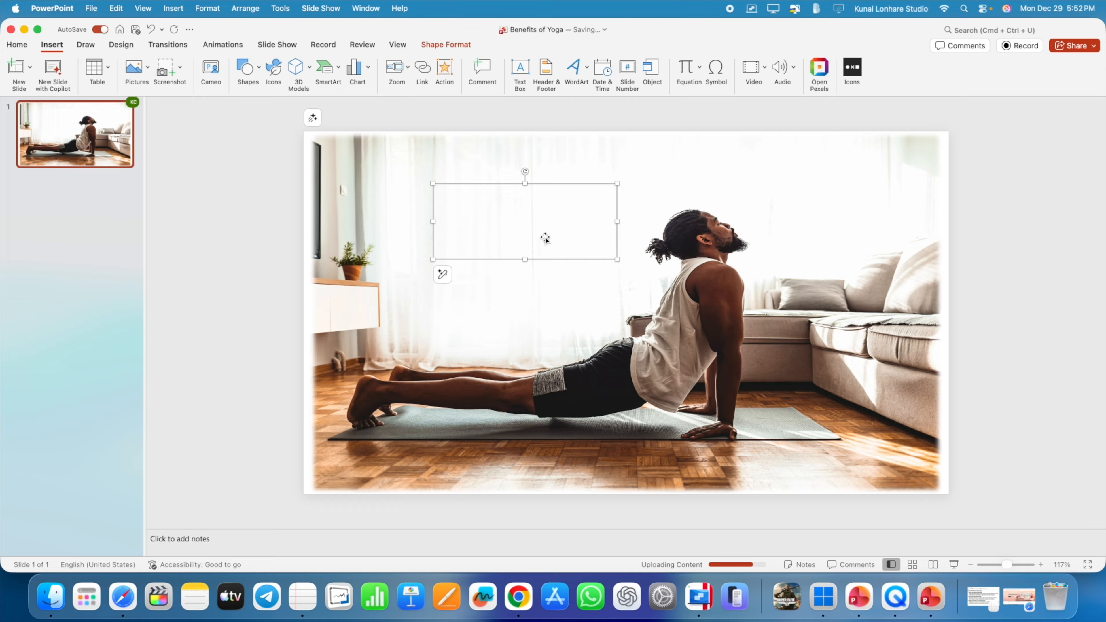
pyautogui.moveTo(433, 221); pyautogui.dragTo(387, 224)
pyautogui.click(234, 260)
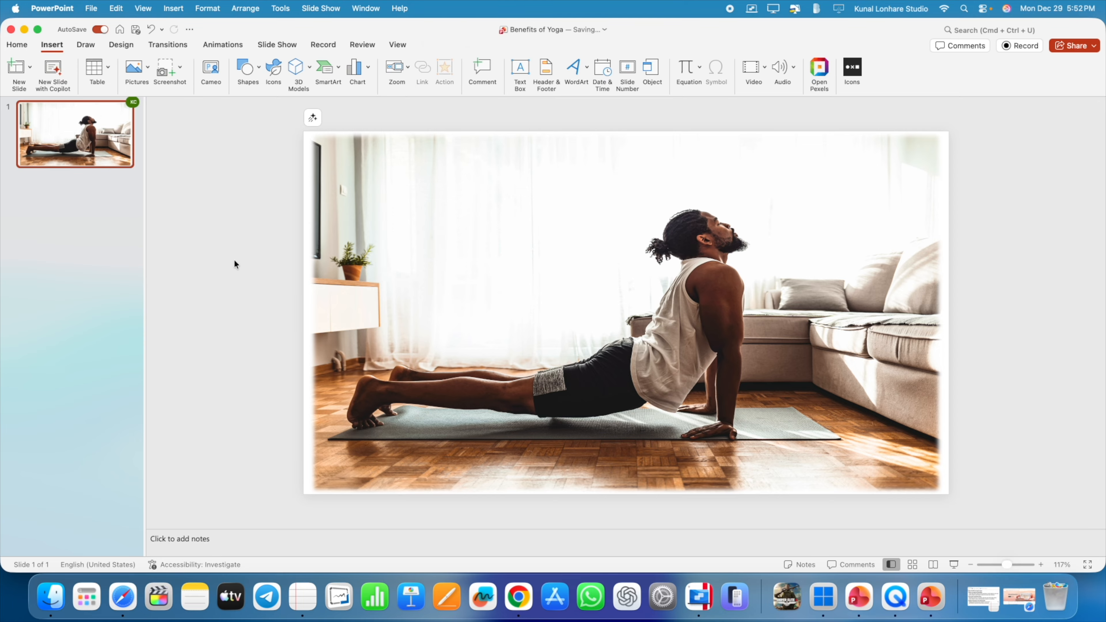
pyautogui.press('super+z')
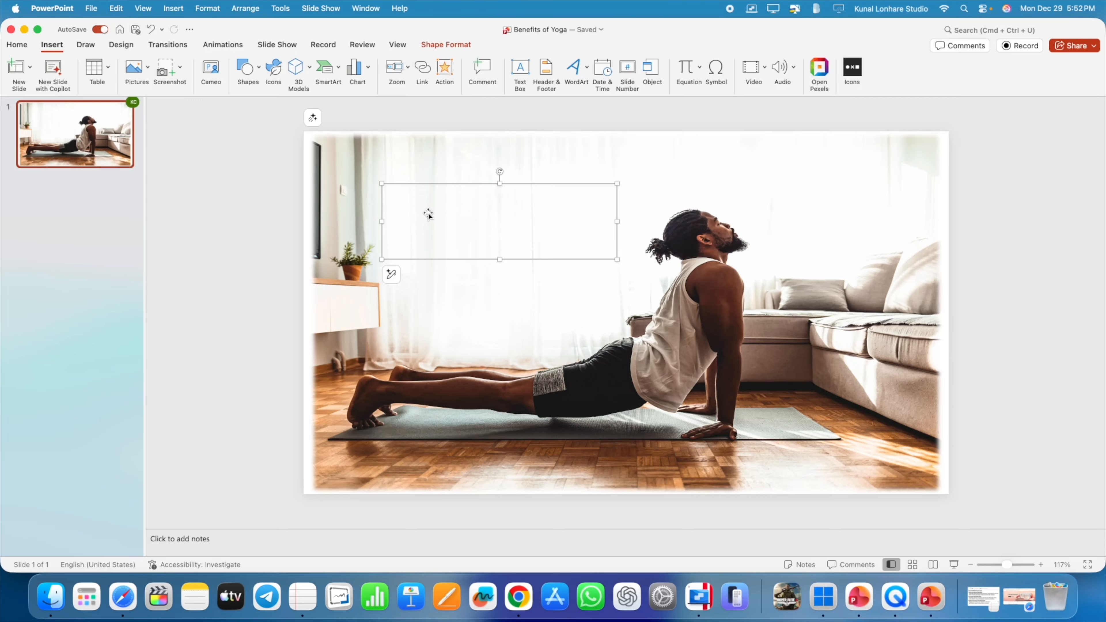
# - Enter "3 Benefits of Yoga for Men" in the text box and narrow the box so the text wraps
pyautogui.write('3 Be')
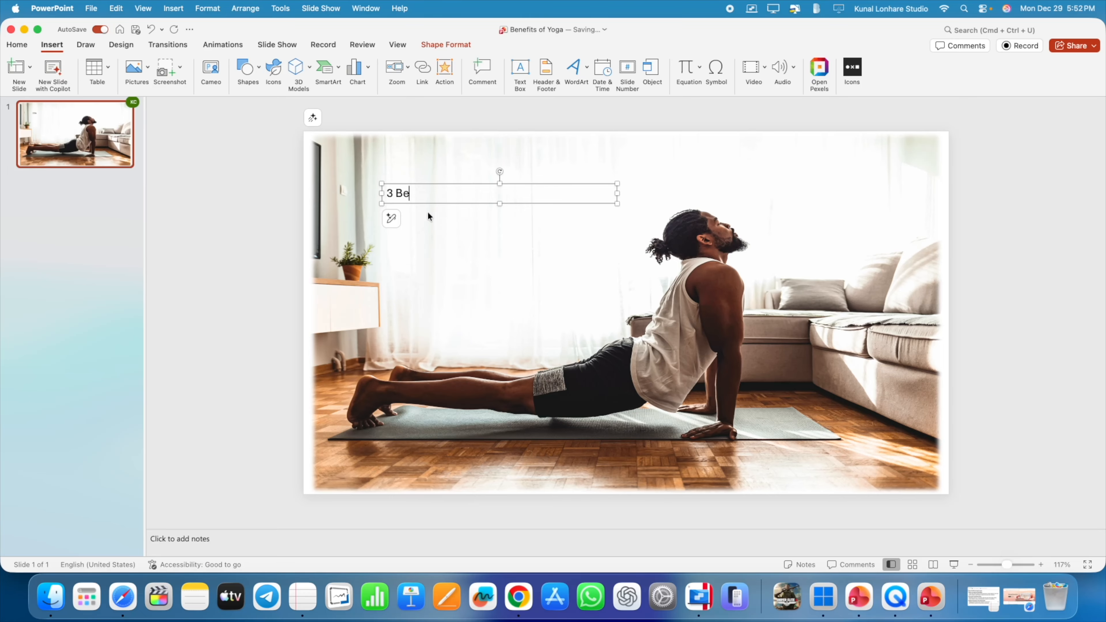
pyautogui.write('nefits of Yoga')
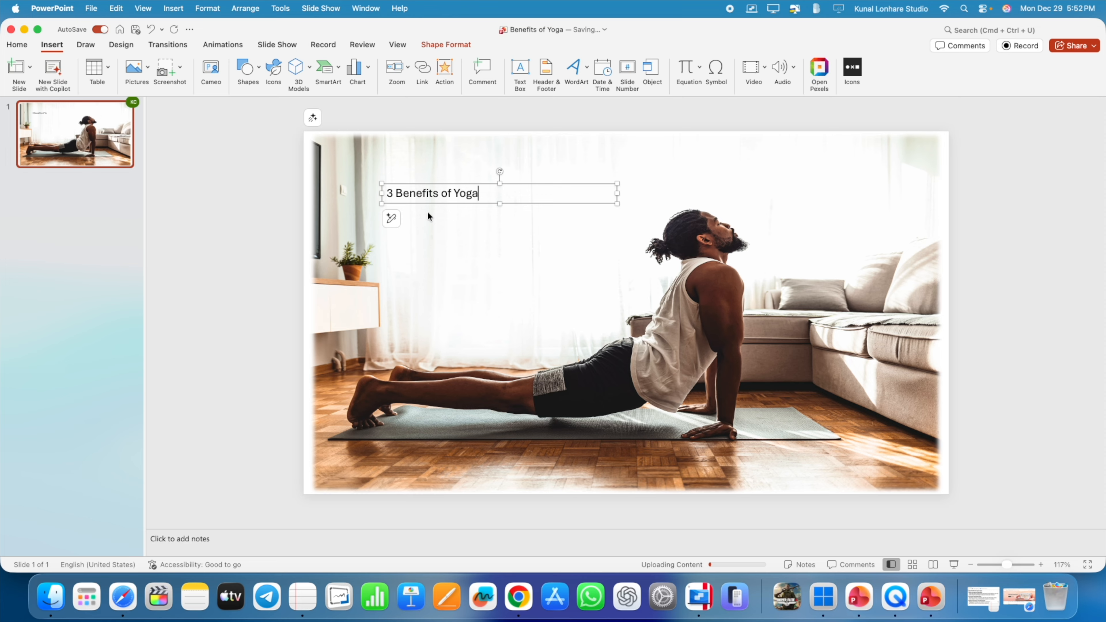
pyautogui.write(' for Men')
pyautogui.moveTo(616, 193); pyautogui.dragTo(525, 197)
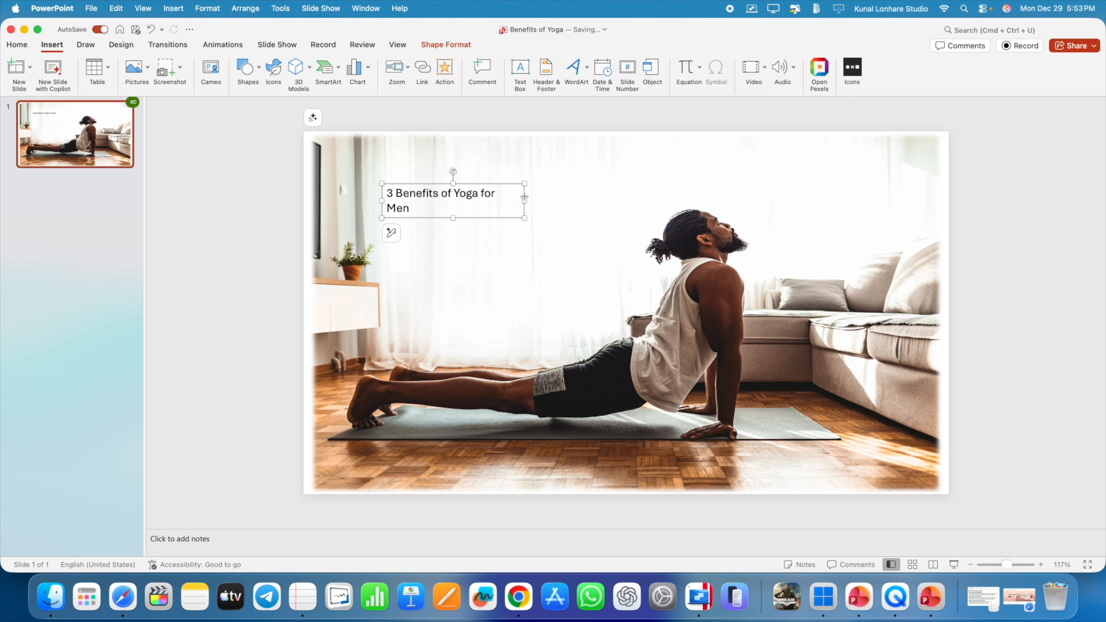
# - Set the font size of the whole "3 Benefits of Yoga for Men" text to 44
pyautogui.moveTo(388, 193); pyautogui.dragTo(413, 208)
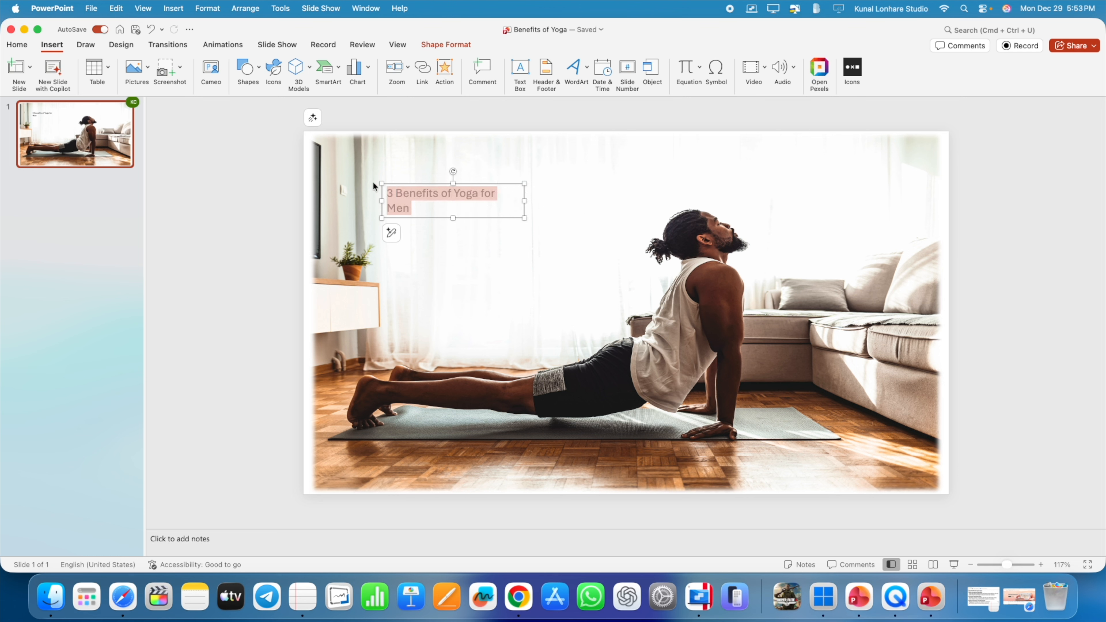
pyautogui.click(18, 45)
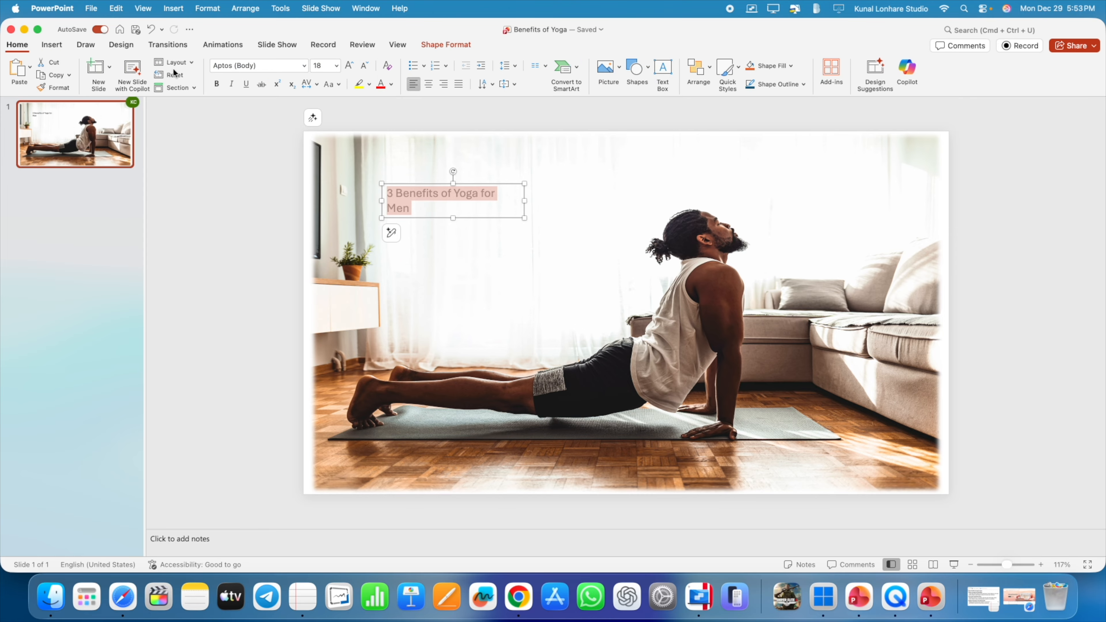
pyautogui.click(337, 65)
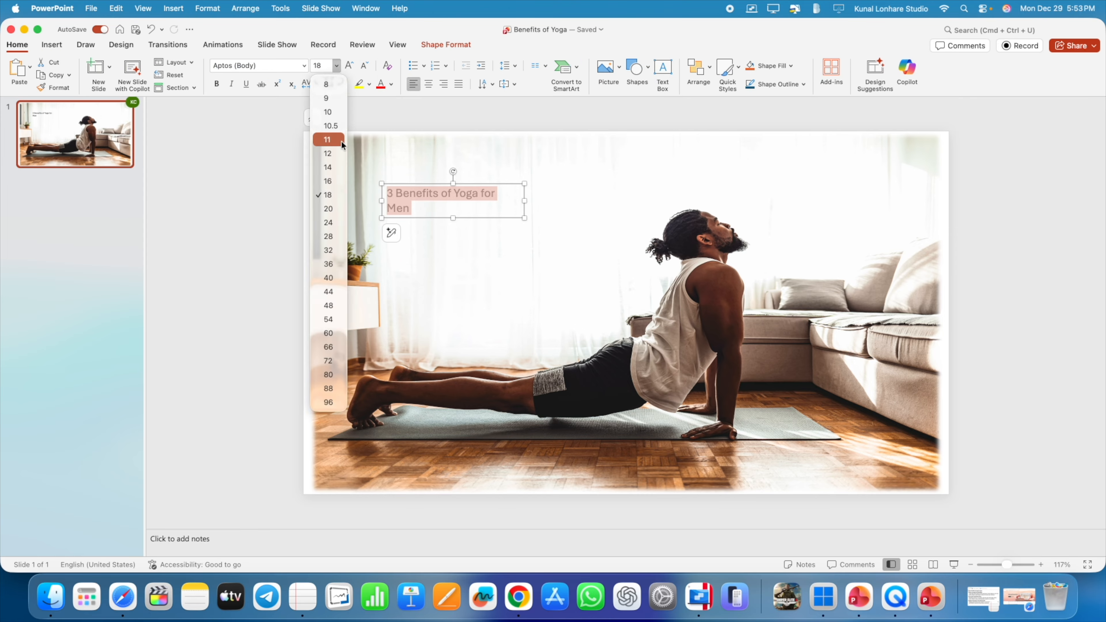
pyautogui.click(333, 238)
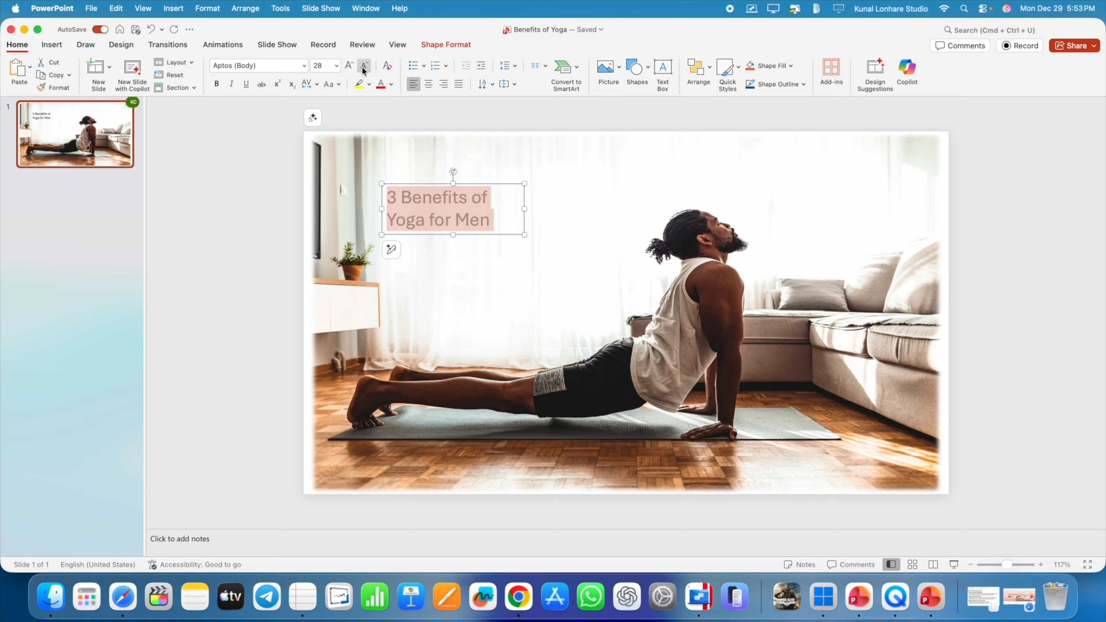
pyautogui.click(350, 66)
pyautogui.click(350, 66)
pyautogui.click(350, 67)
pyautogui.click(362, 68)
pyautogui.click(362, 67)
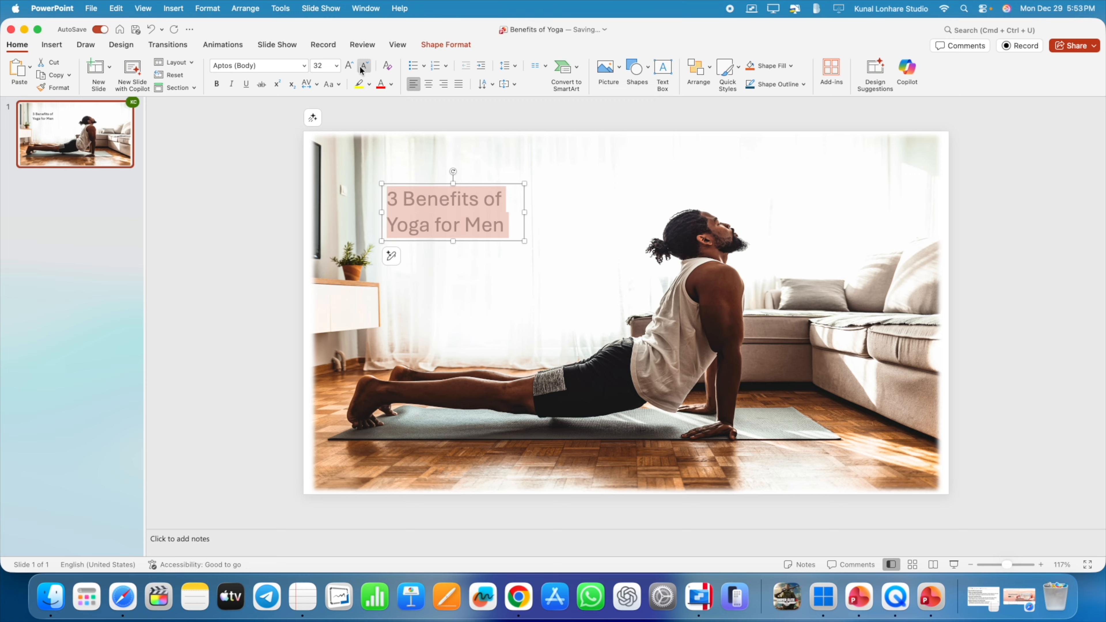
pyautogui.click(352, 66)
pyautogui.click(352, 66)
pyautogui.click(352, 65)
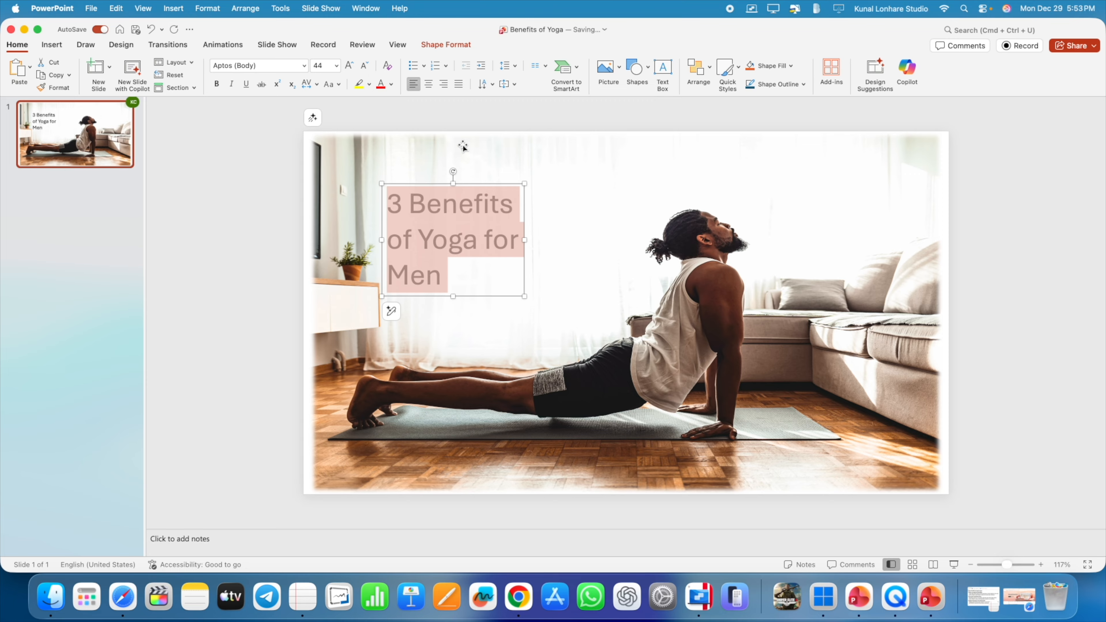
# - Widen the title text box so the text fits on two lines, and shift it slightly toward the man's head
pyautogui.moveTo(524, 239); pyautogui.dragTo(621, 239)
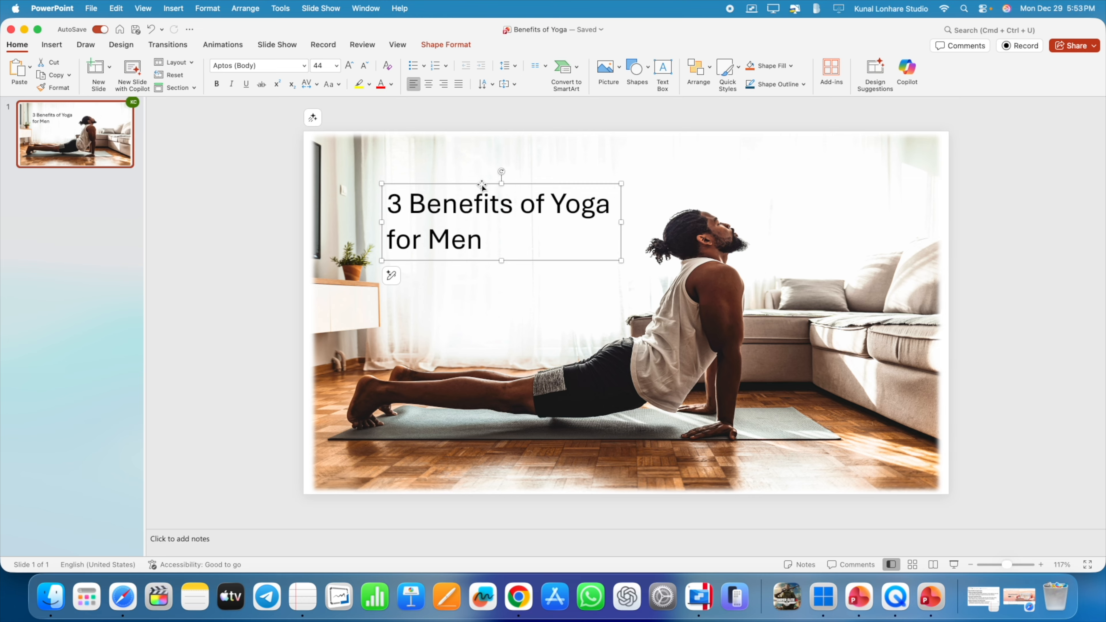
pyautogui.moveTo(471, 182); pyautogui.dragTo(497, 191)
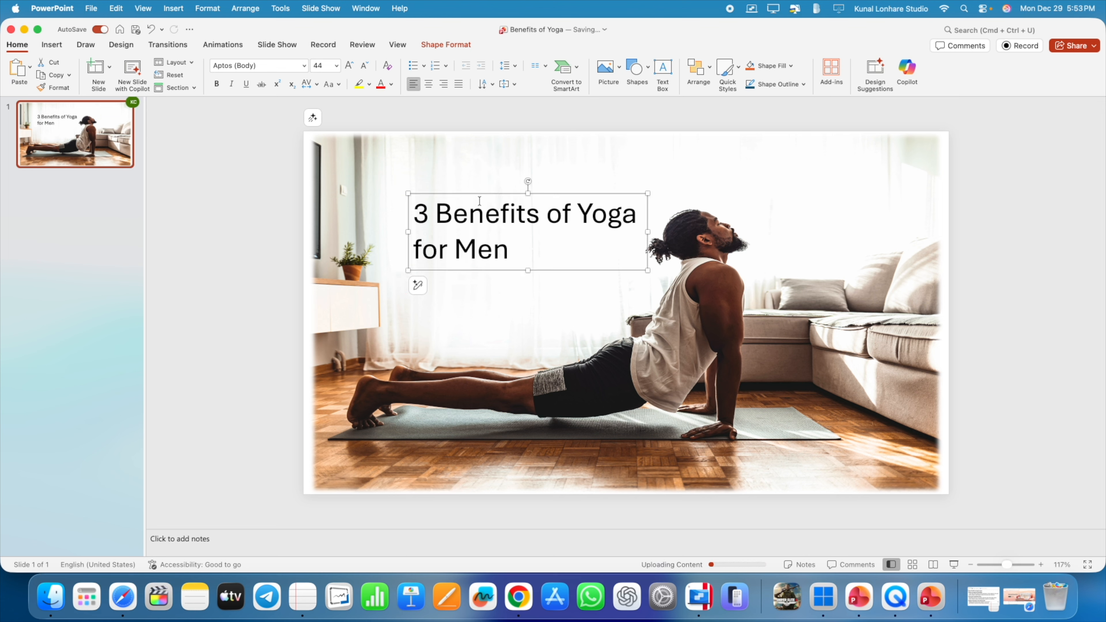
# - Change the font of the whole "3 Benefits of Yoga for Men" title to Bodoni Ornaments
pyautogui.press('super+a')
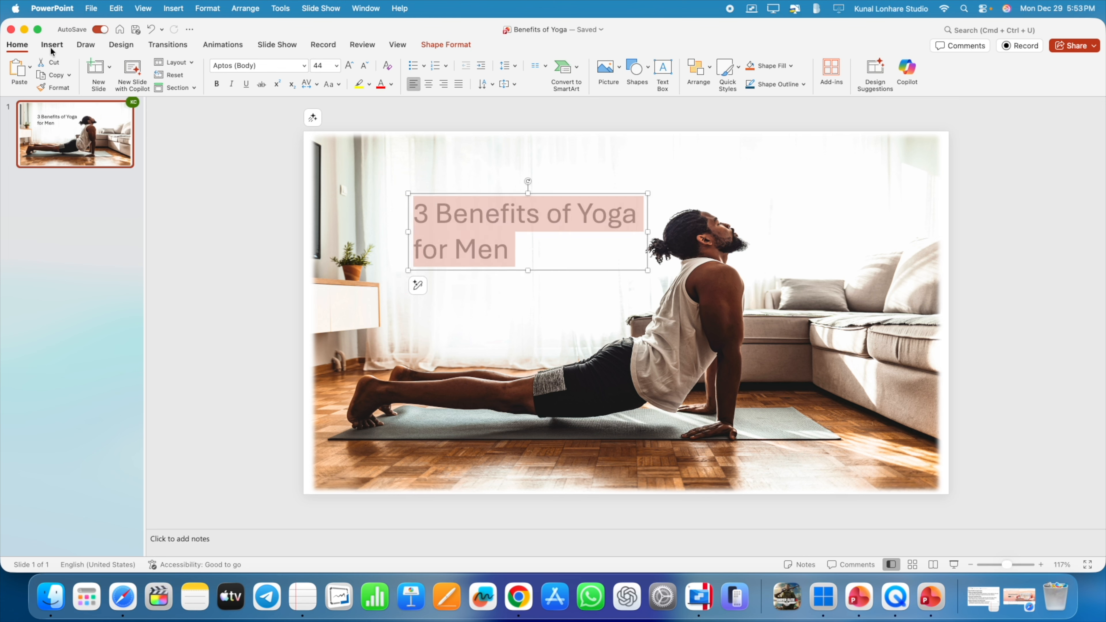
pyautogui.click(271, 67)
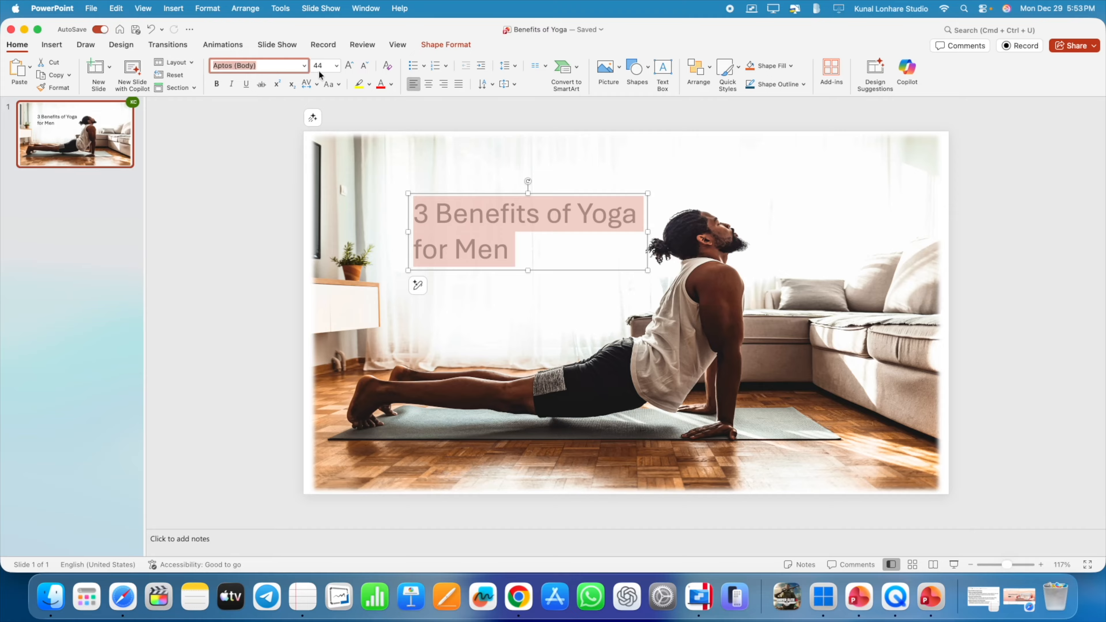
pyautogui.click(306, 66)
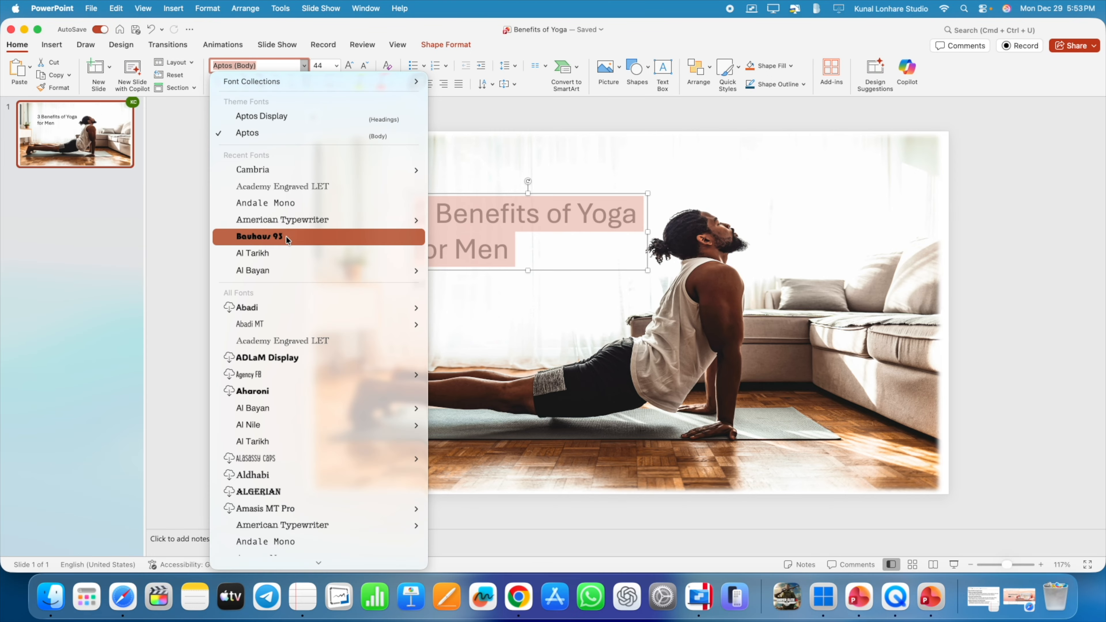
pyautogui.moveTo(288, 276)
pyautogui.scroll(-10, 288, 275)
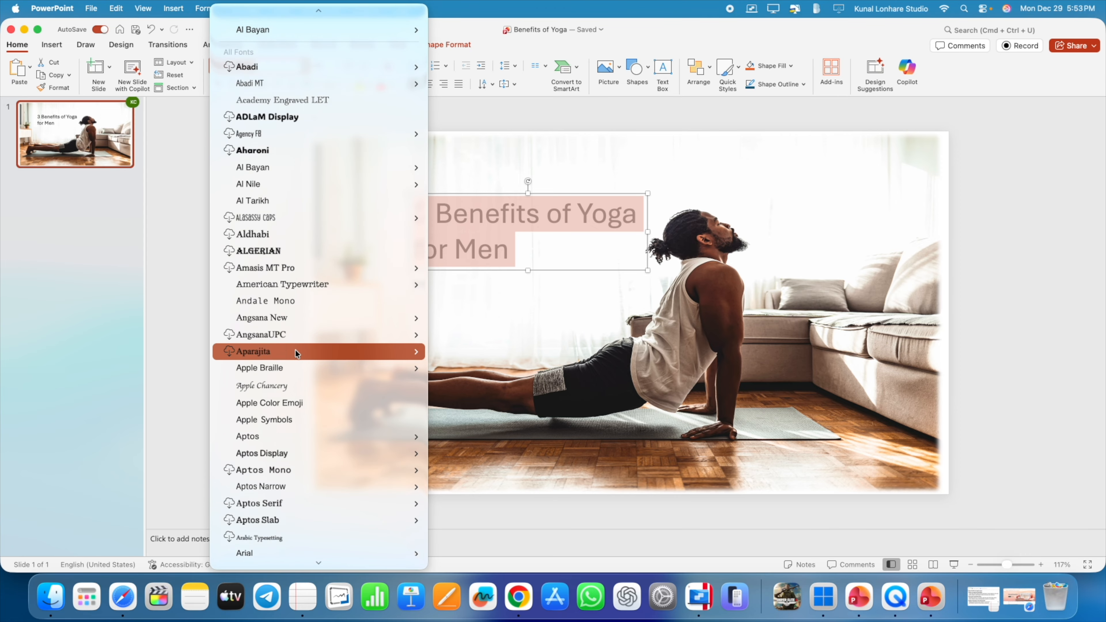
pyautogui.scroll(-5, 286, 403)
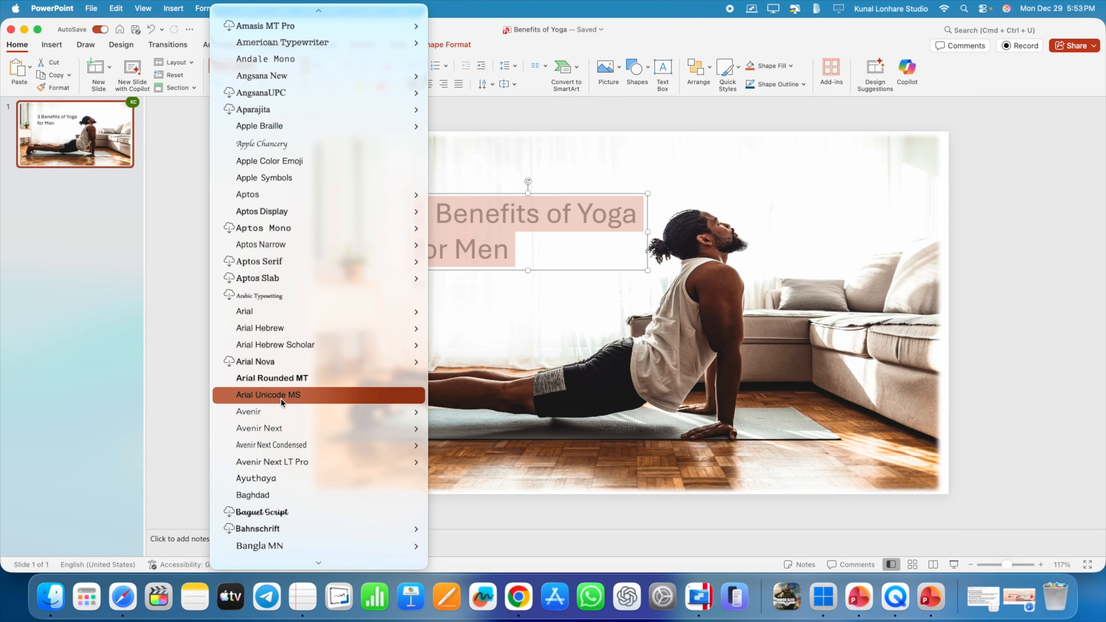
pyautogui.moveTo(289, 417)
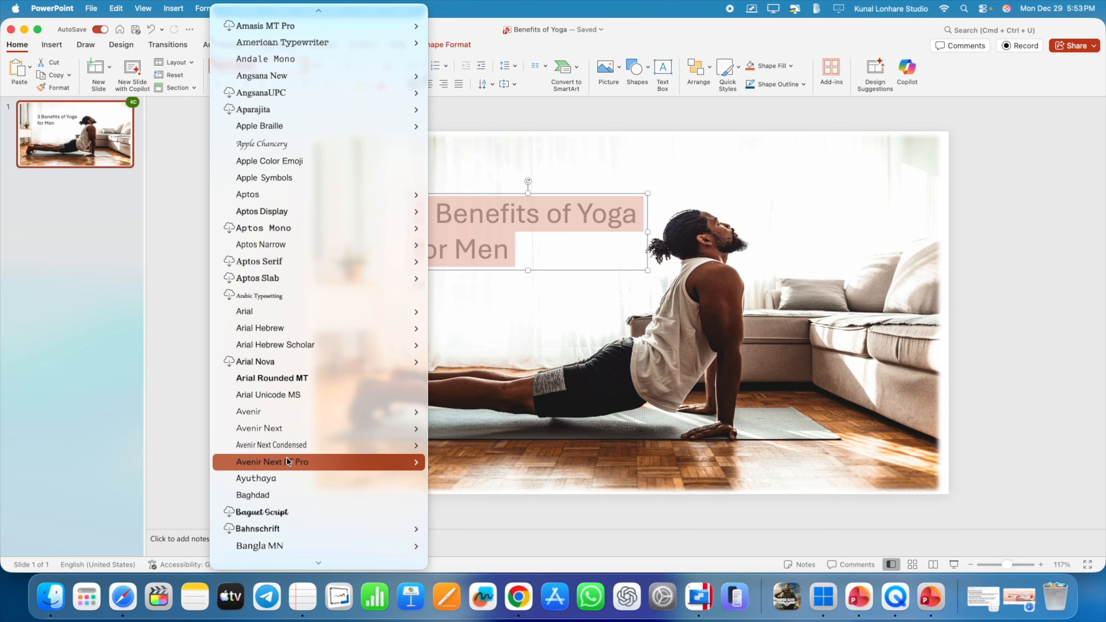
pyautogui.scroll(15, 274, 377)
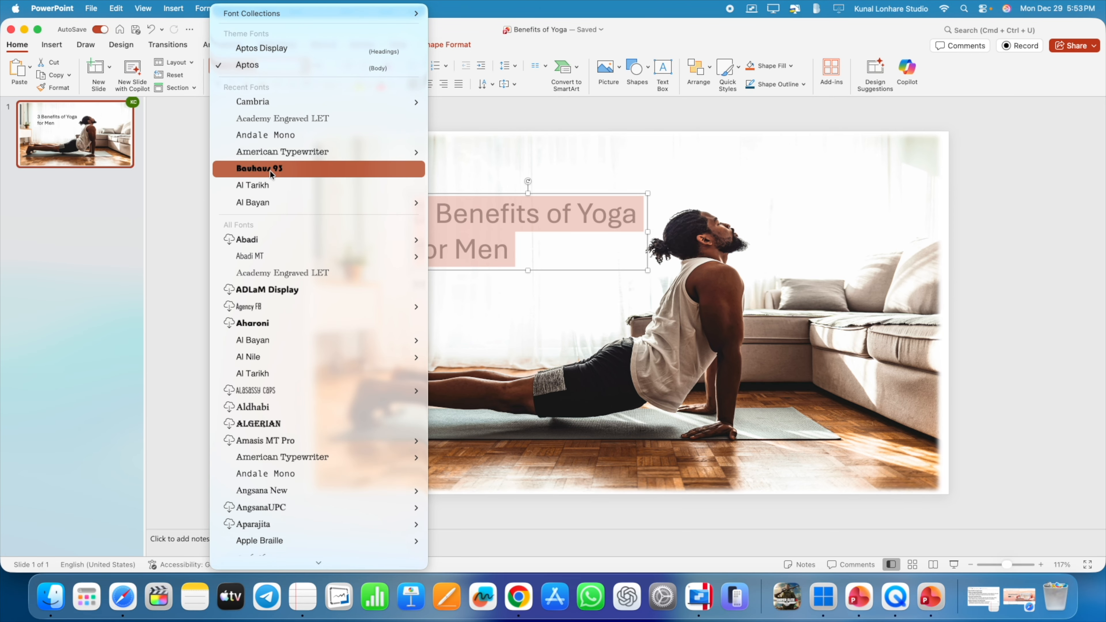
pyautogui.scroll(-12, 289, 286)
pyautogui.scroll(-10, 290, 285)
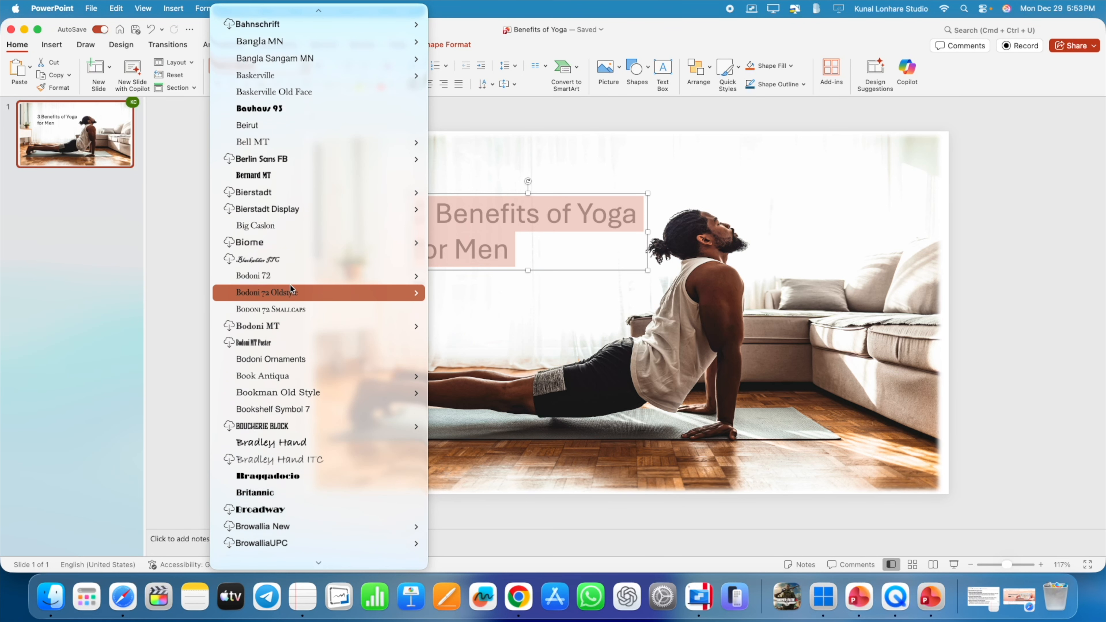
pyautogui.click(272, 363)
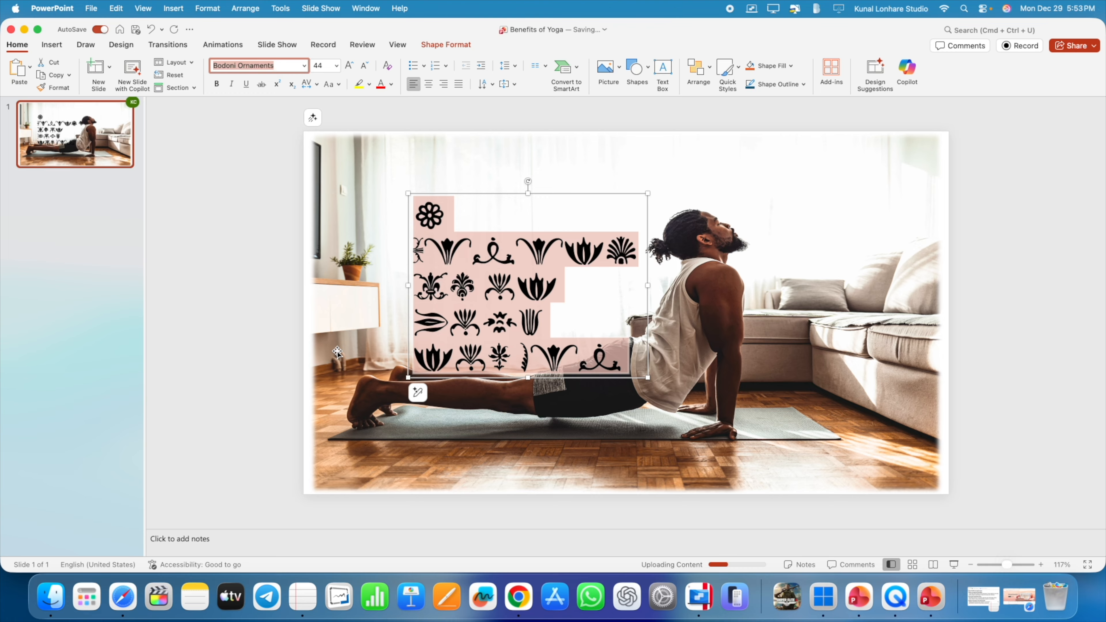